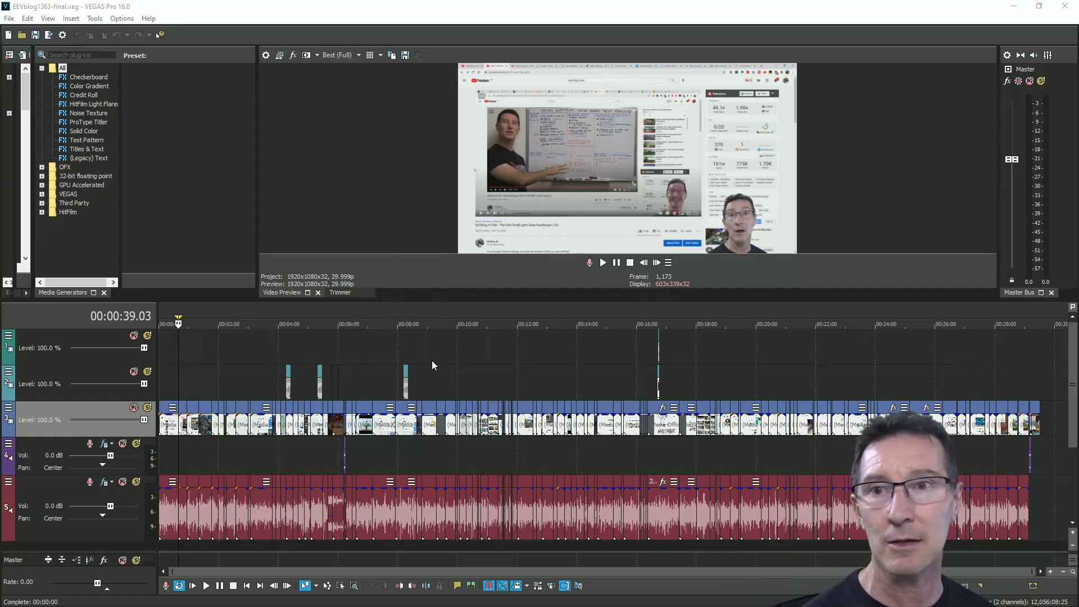
# Step: Open Custom Settings for the EEVblog 1080p30 8Mbps NVENC MAGIX AVC/AAC MP4 render template
pyautogui.click(9, 18)
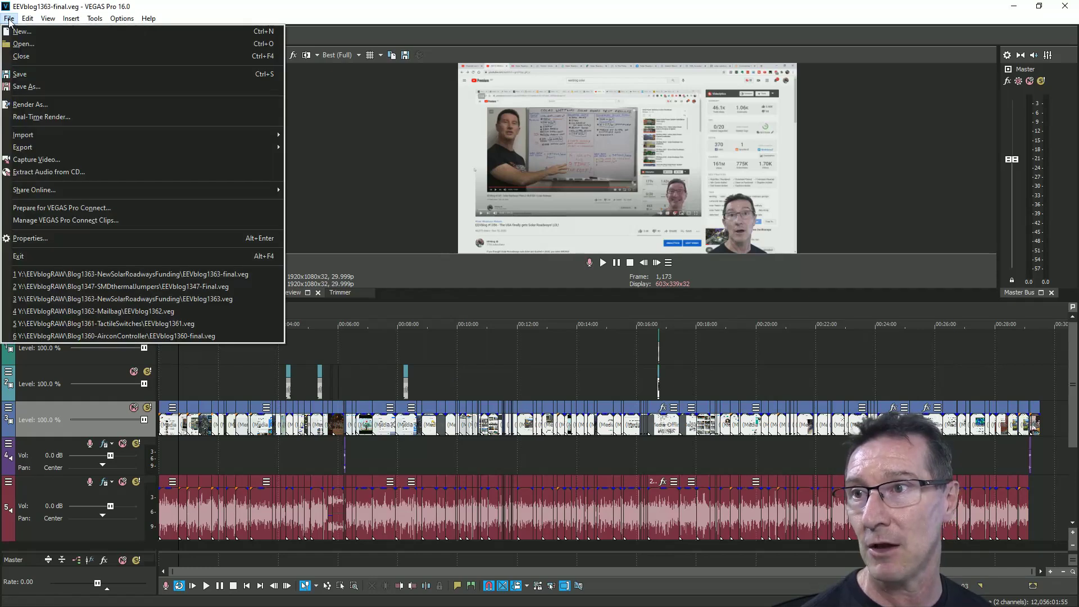
pyautogui.click(70, 108)
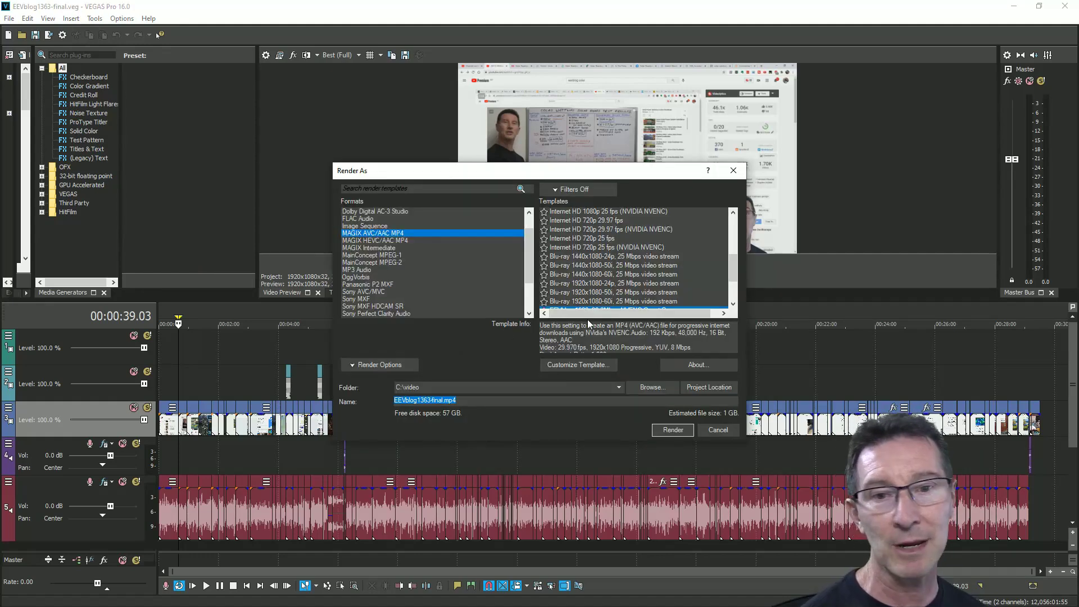
pyautogui.scroll(-3, 588, 278)
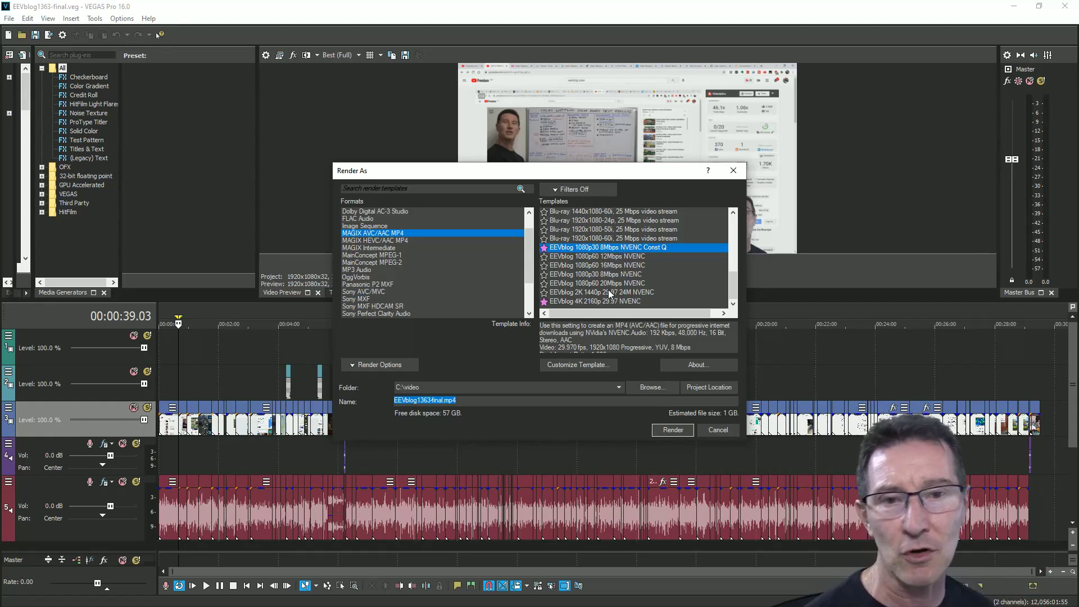
pyautogui.click(610, 274)
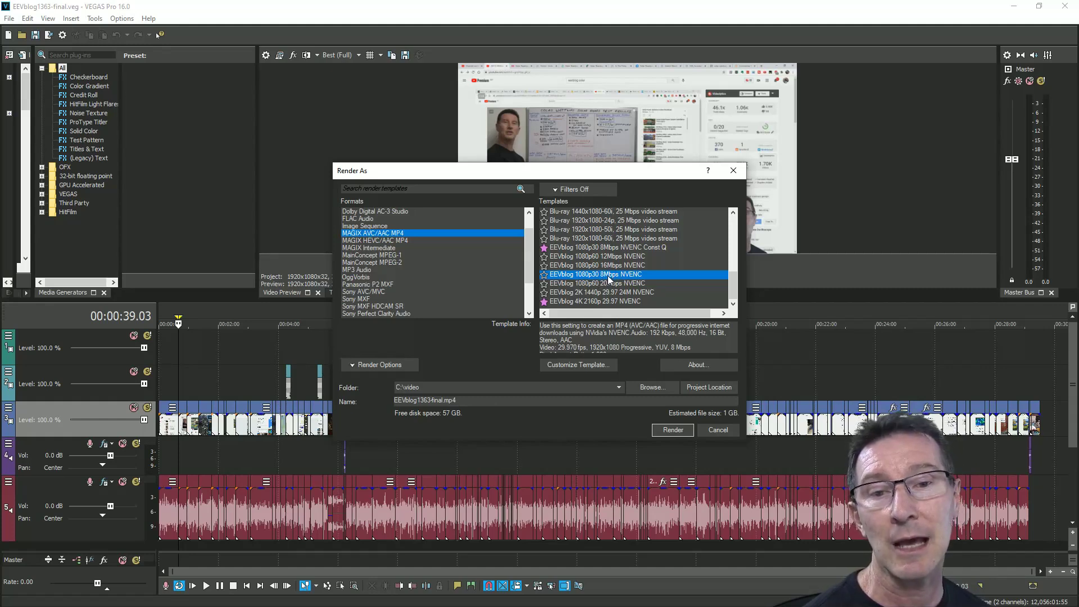
pyautogui.click(583, 366)
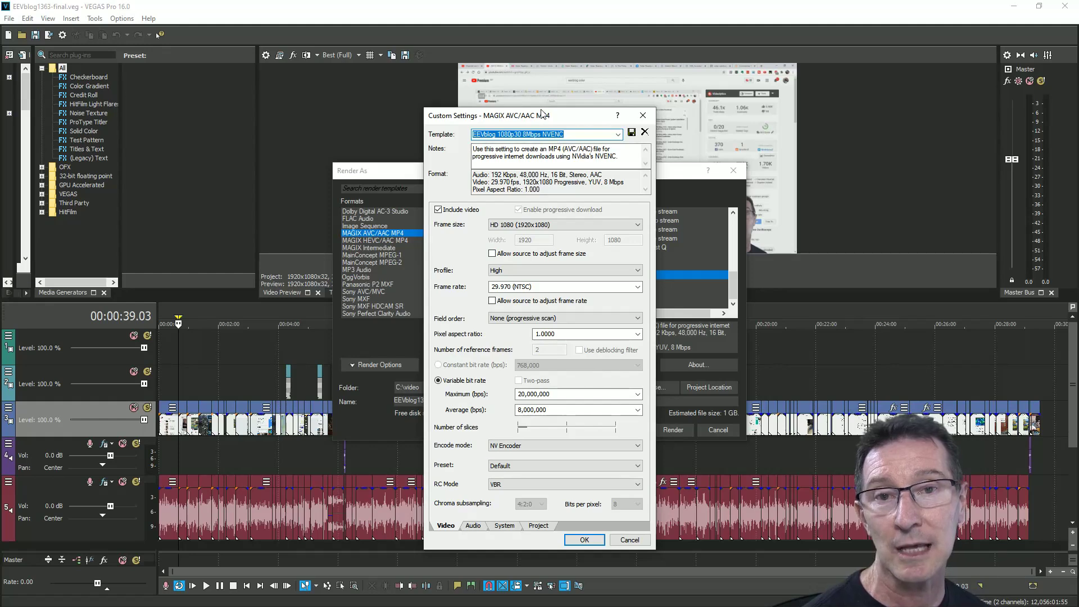
pyautogui.moveTo(539, 121); pyautogui.dragTo(392, 90)
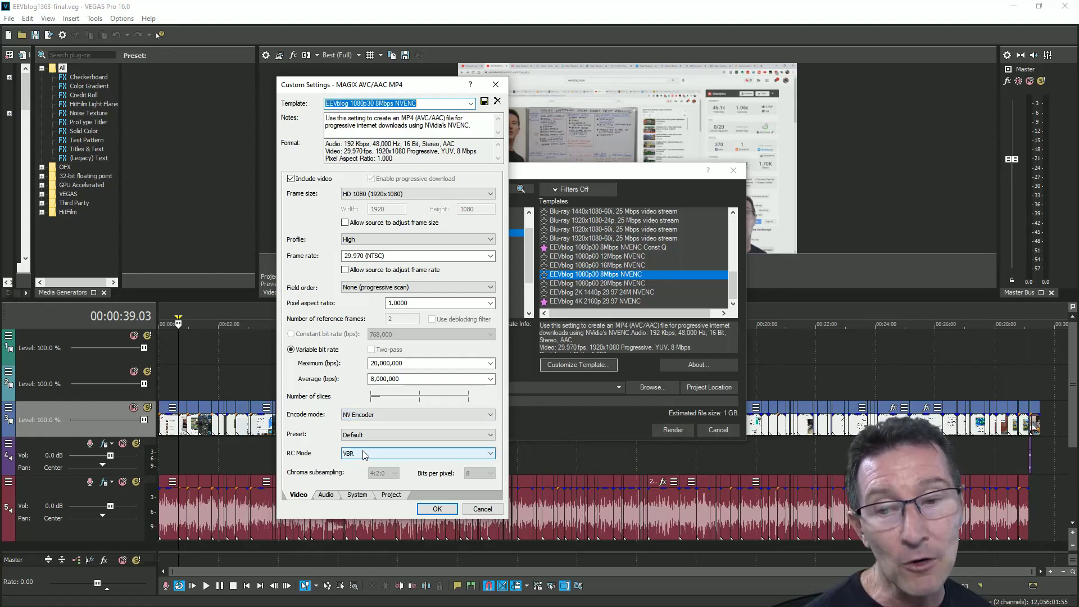
pyautogui.doubleClick(374, 379)
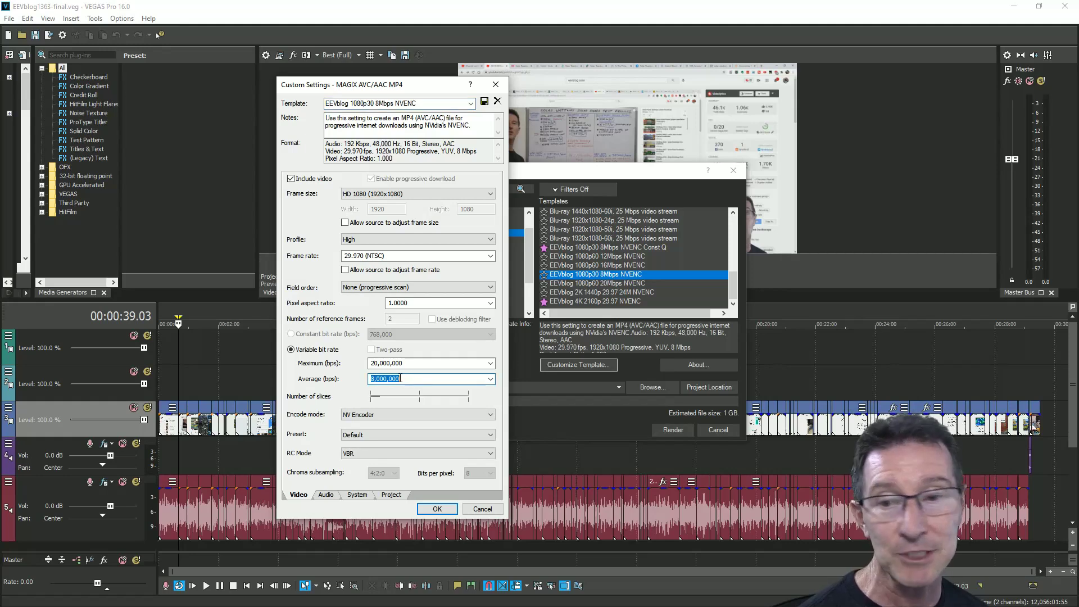
pyautogui.click(392, 378)
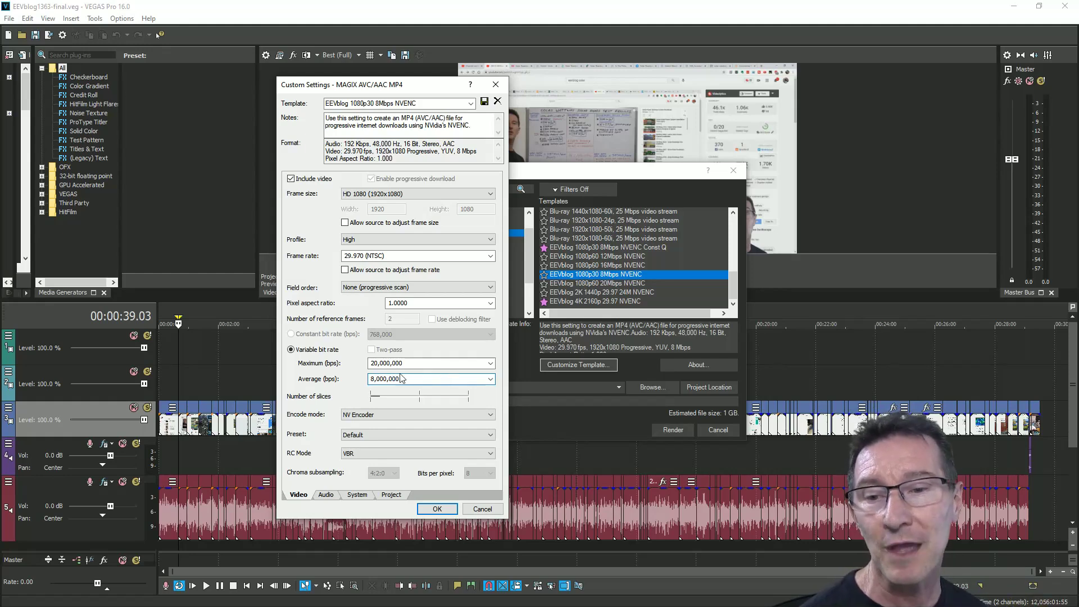
pyautogui.hotkey('shift', 'Tab')
pyautogui.press('Tab')
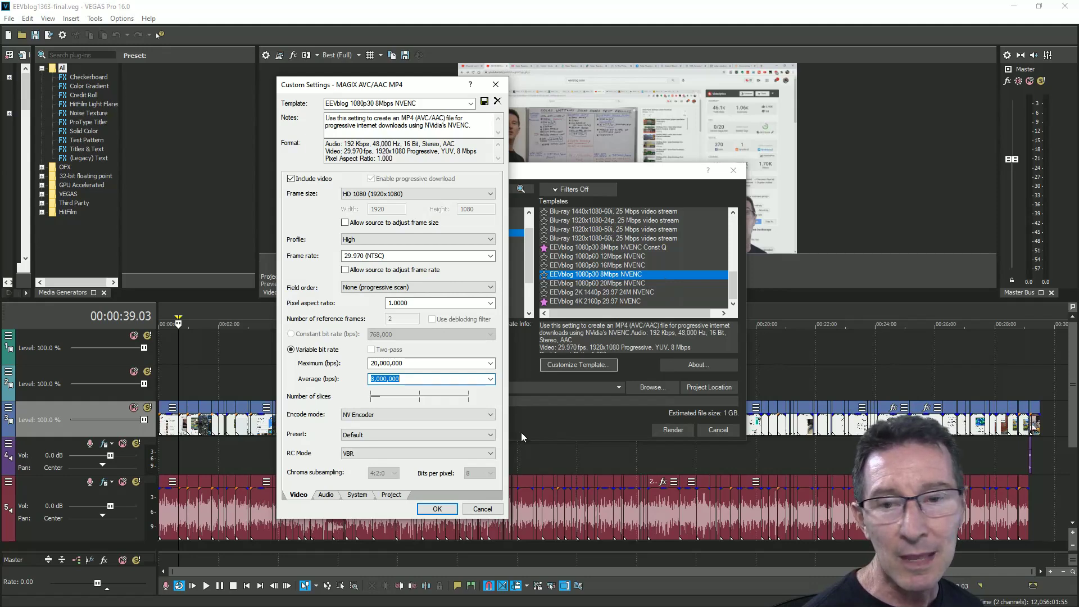
# Step: Discard the current settings and open Custom Settings for the EEVblog 4K 2160p 29.97 NVENC template
pyautogui.click(484, 509)
pyautogui.scroll(-1, 622, 289)
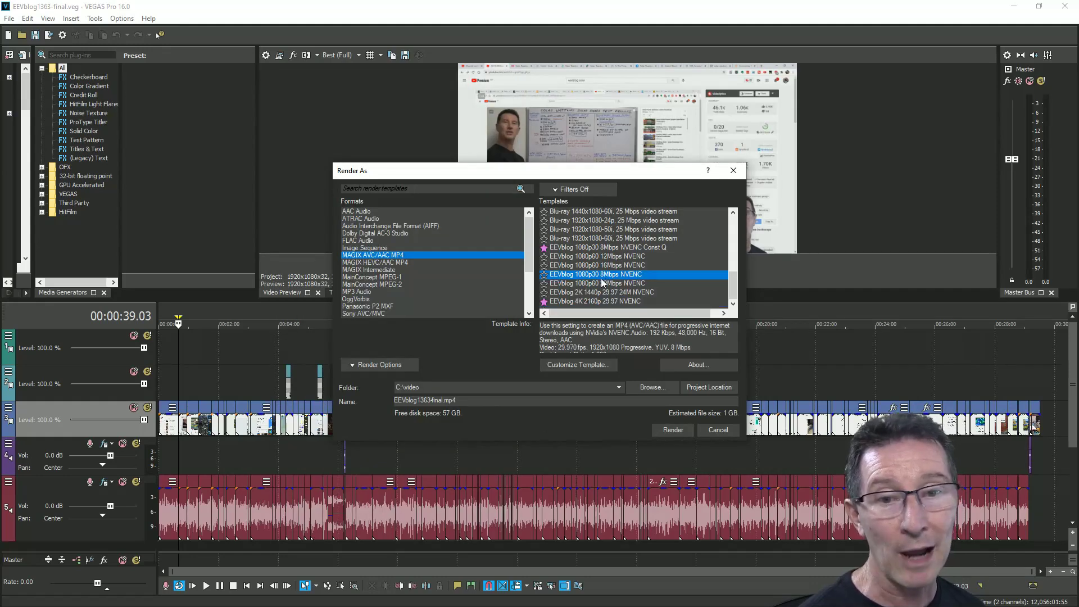
pyautogui.click(590, 302)
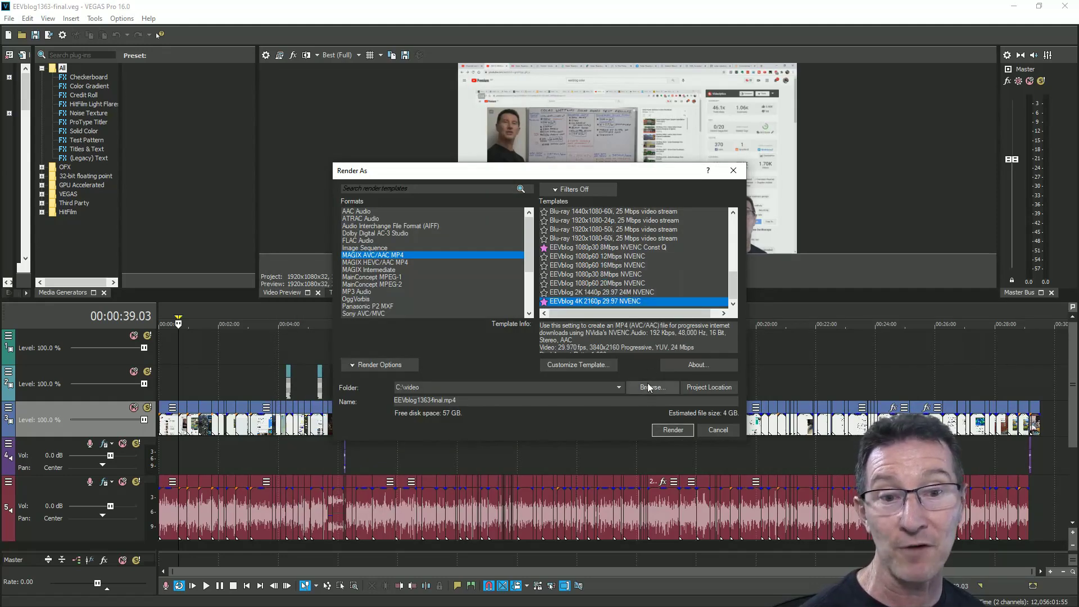
pyautogui.click(573, 363)
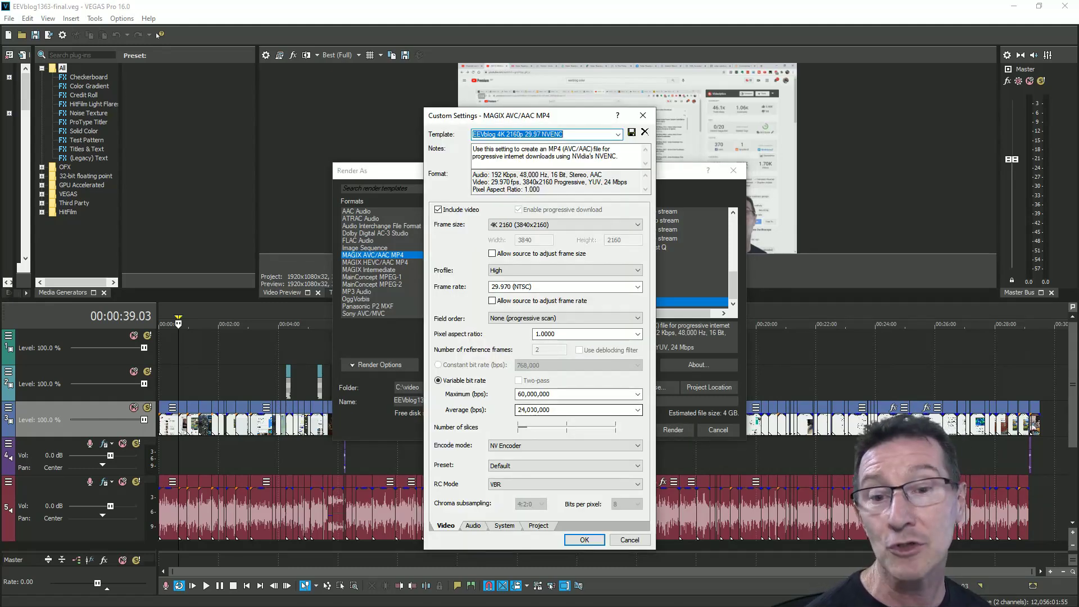
# Step: Check the 24,000,000 average bit rate and keep VBR as the rate control mode
pyautogui.doubleClick(524, 410)
pyautogui.click(525, 410)
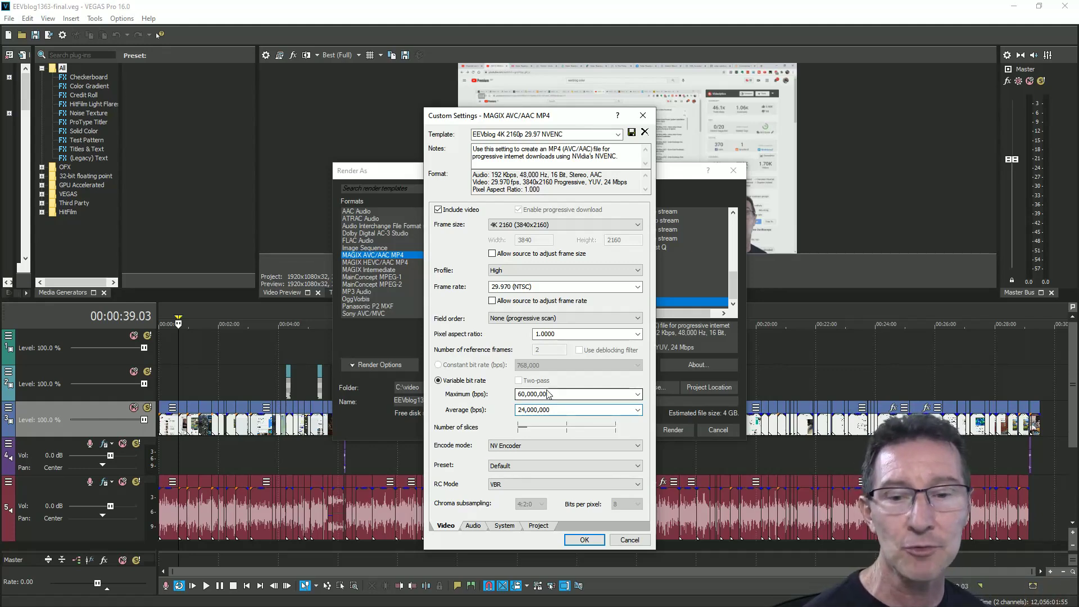
pyautogui.click(504, 484)
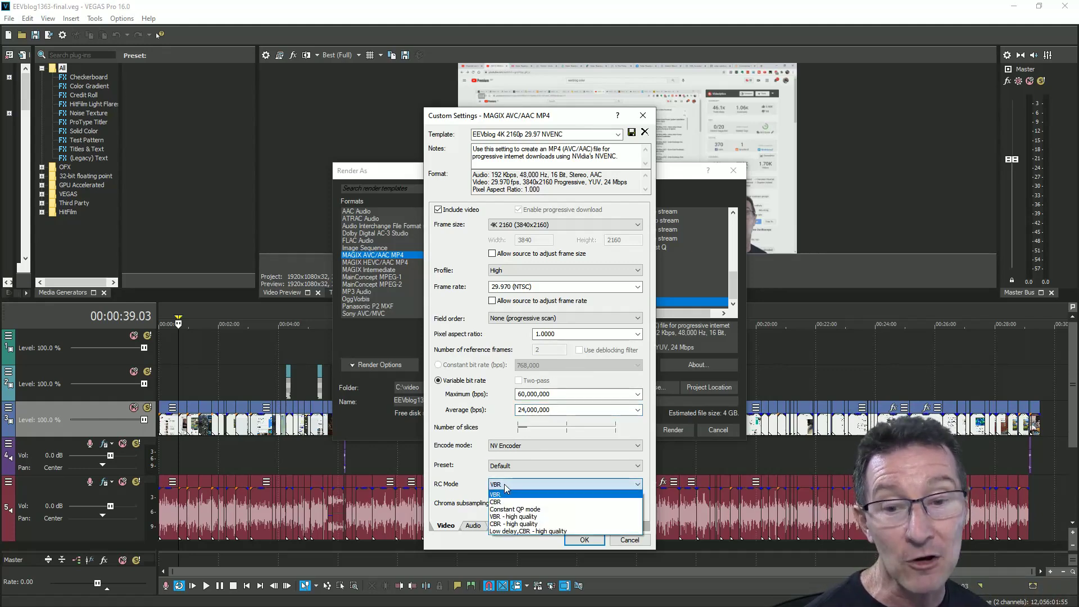
pyautogui.click(504, 484)
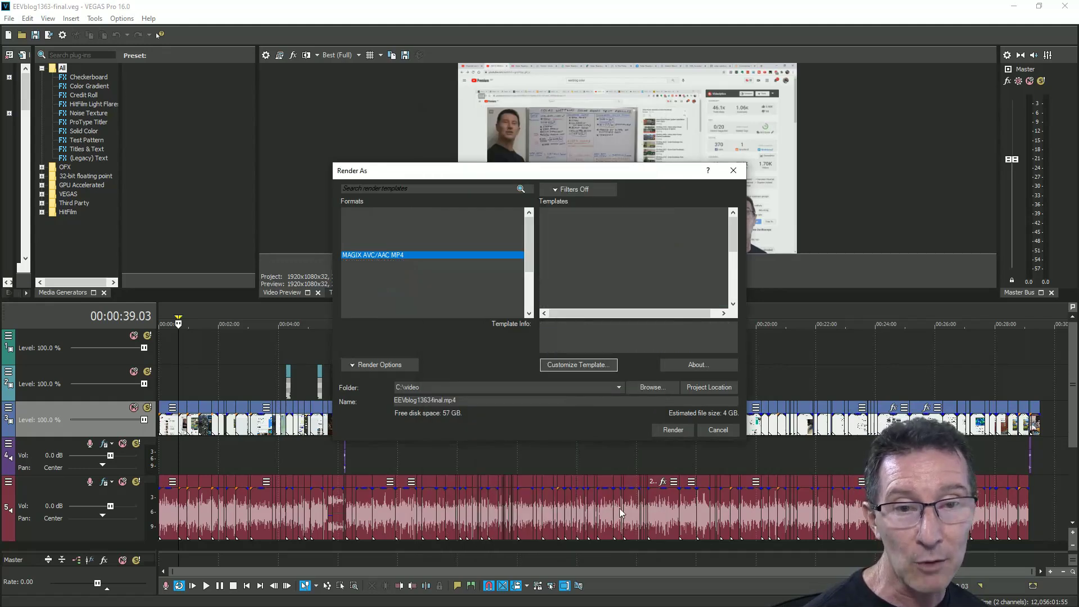
# Step: Close the 4K custom settings and select the EEVblog 1080p30 8Mbps NVENC Const Q template
pyautogui.click(621, 540)
pyautogui.click(585, 247)
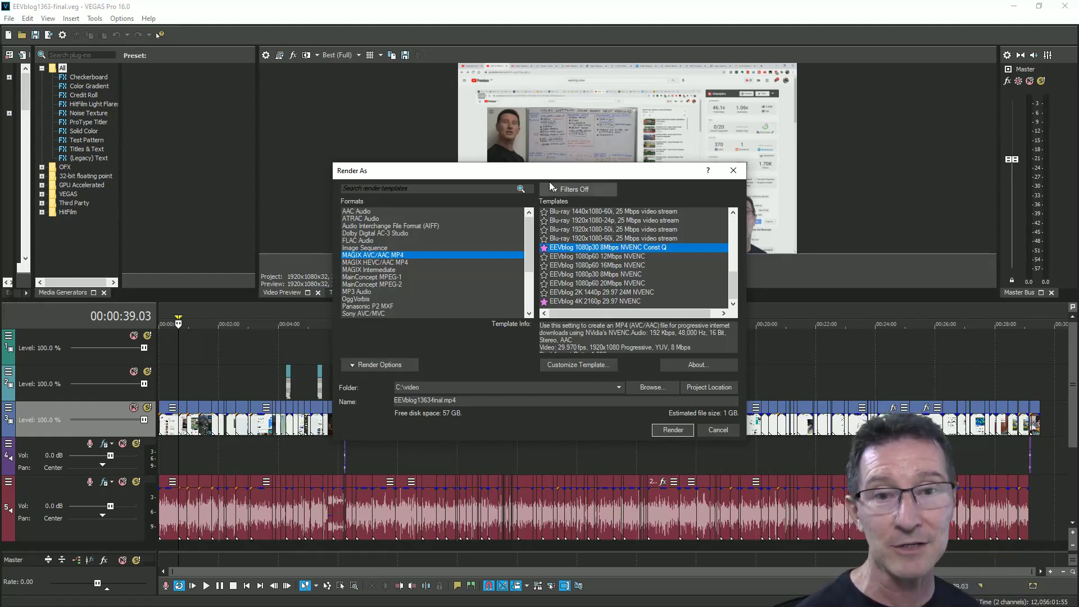
# Step: Confirm the Const Q template's NV Encoder RC Mode is Constant QP, then close Custom Settings
pyautogui.click(586, 366)
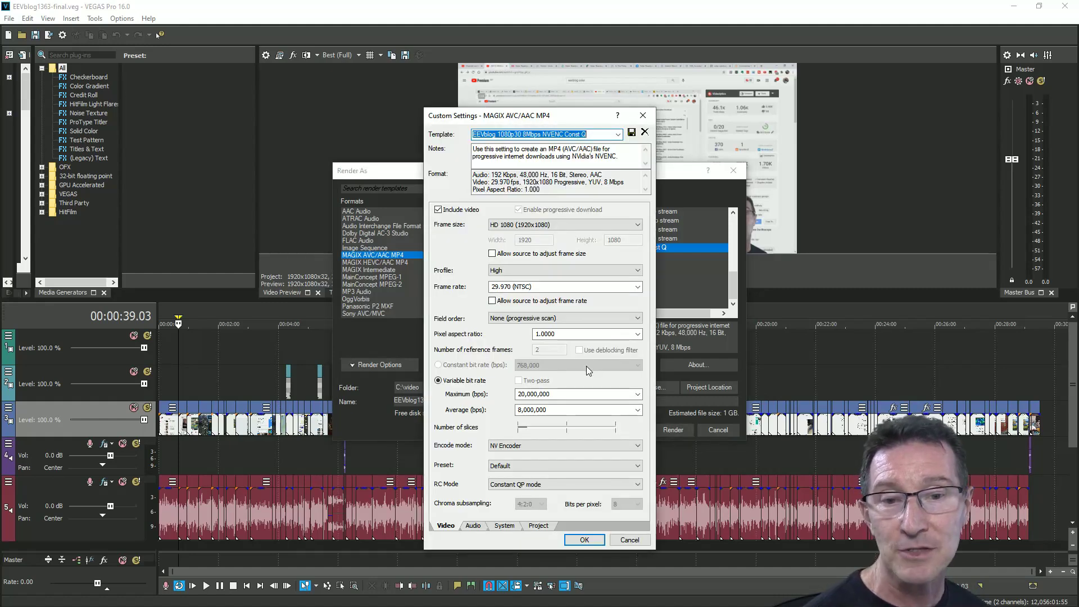
pyautogui.click(521, 484)
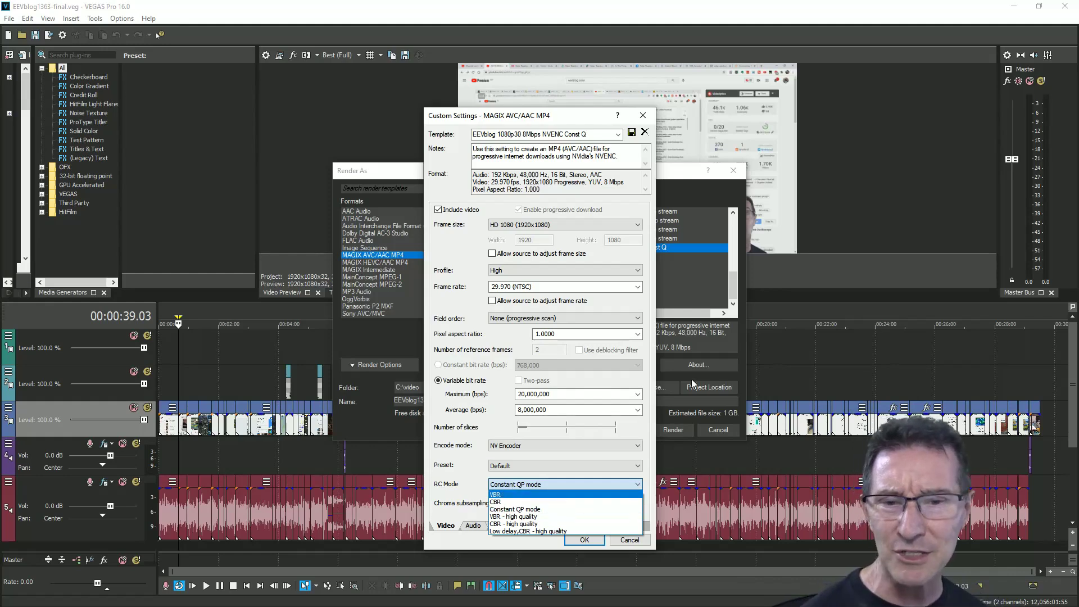
pyautogui.click(470, 416)
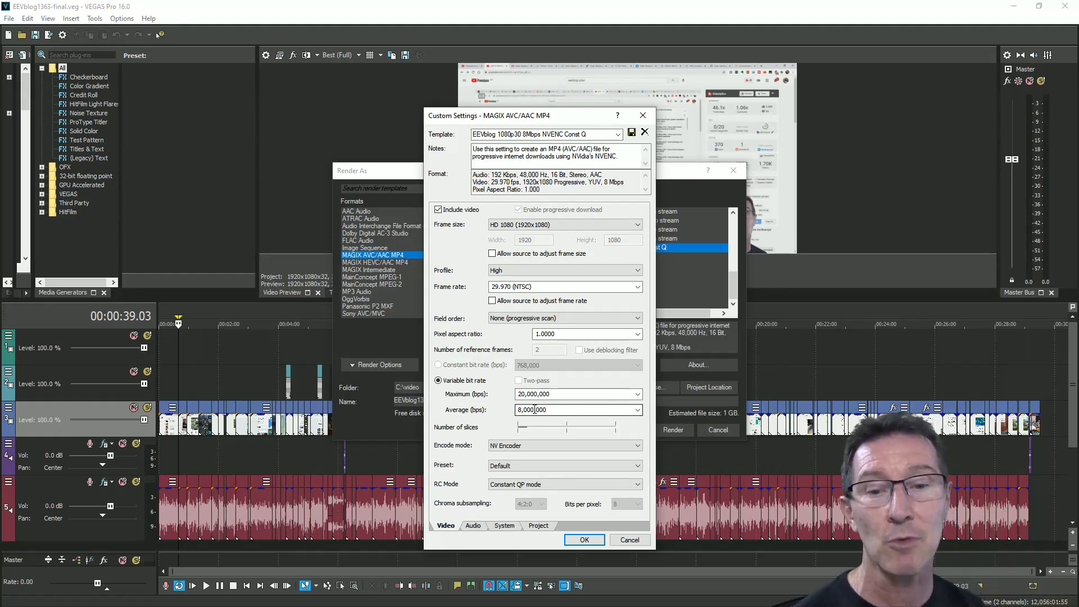
pyautogui.click(529, 484)
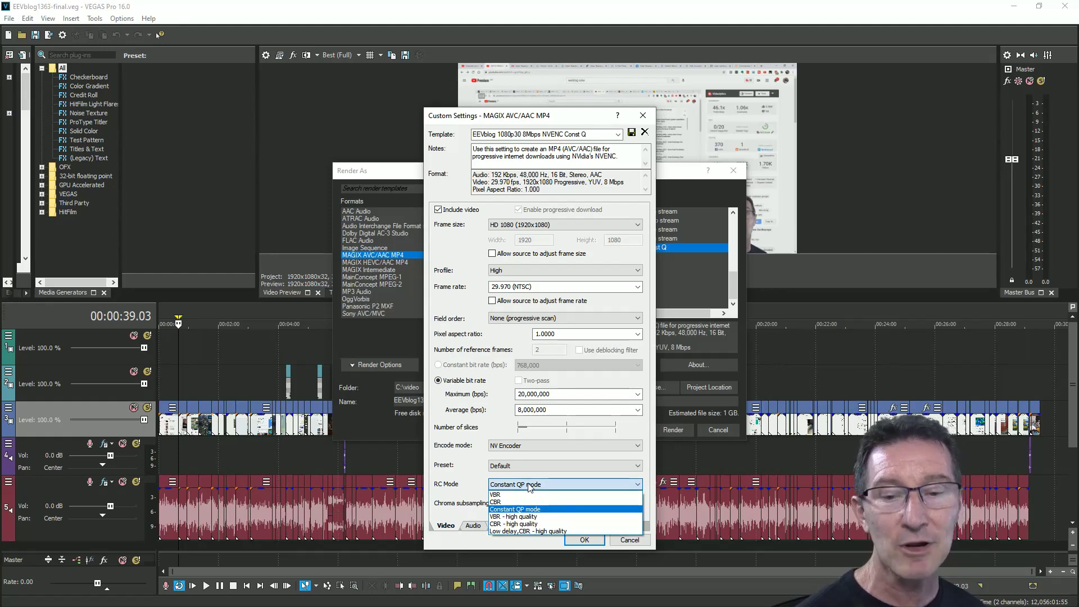
pyautogui.click(528, 484)
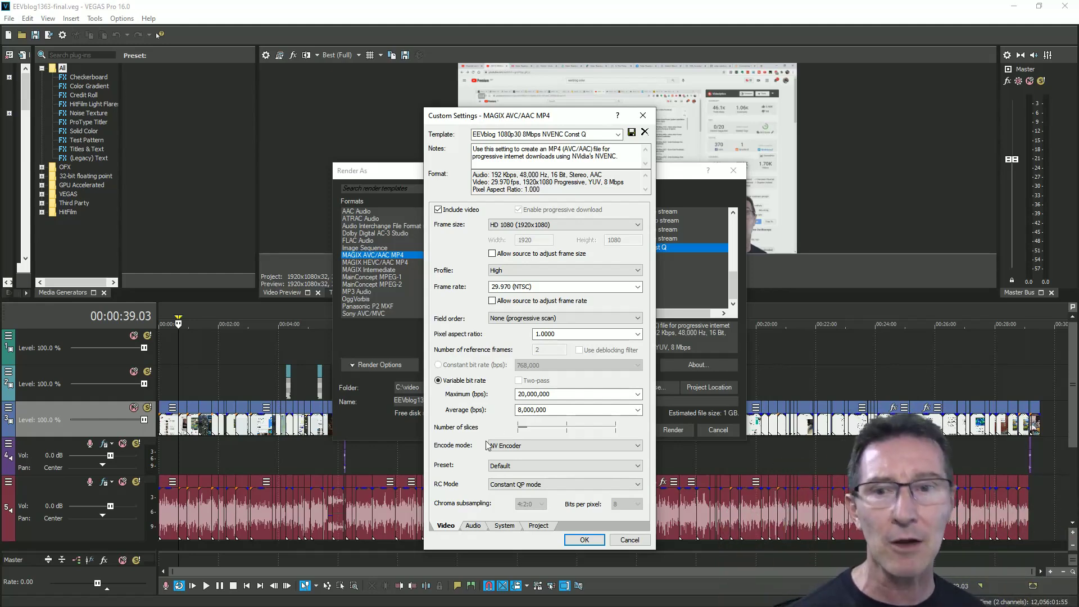
pyautogui.click(625, 543)
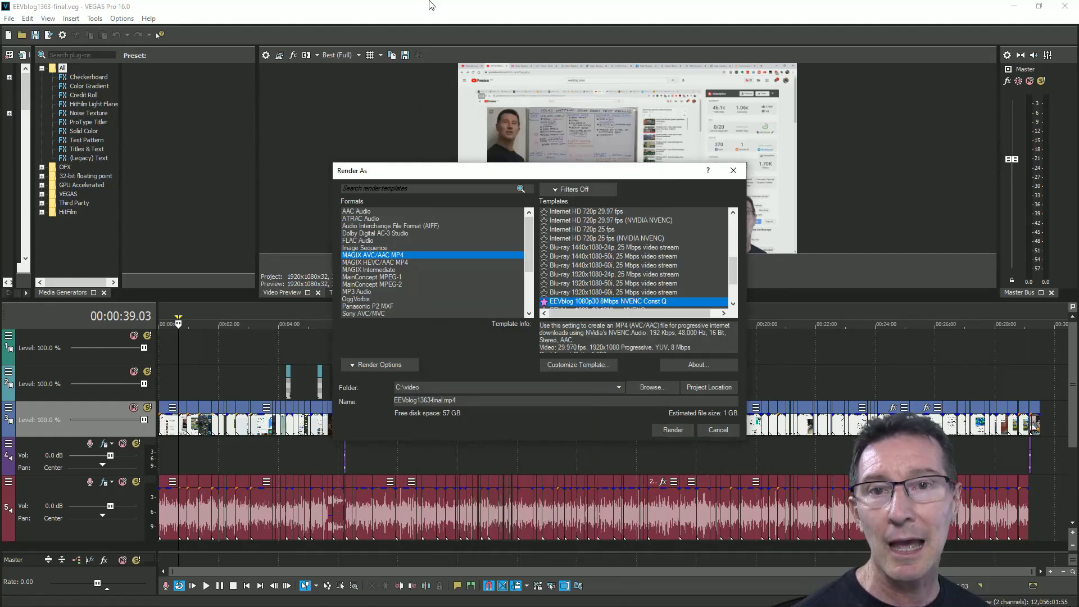
# Step: Close the Render As dialog and switch to the EEVblog-Master folder in File Explorer
pyautogui.click(735, 172)
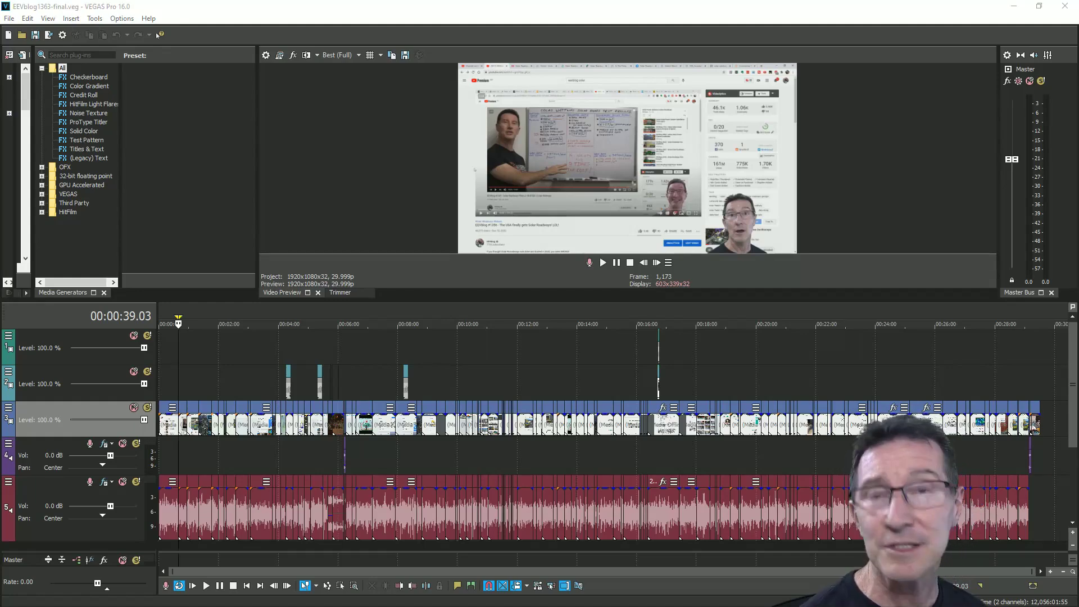
pyautogui.hotkey('alt', 'Tab')
# Step: Move the Explorer window left and check sizes of early episodes like EEVblog12 and EEVblog7
pyautogui.moveTo(463, 133); pyautogui.dragTo(314, 57)
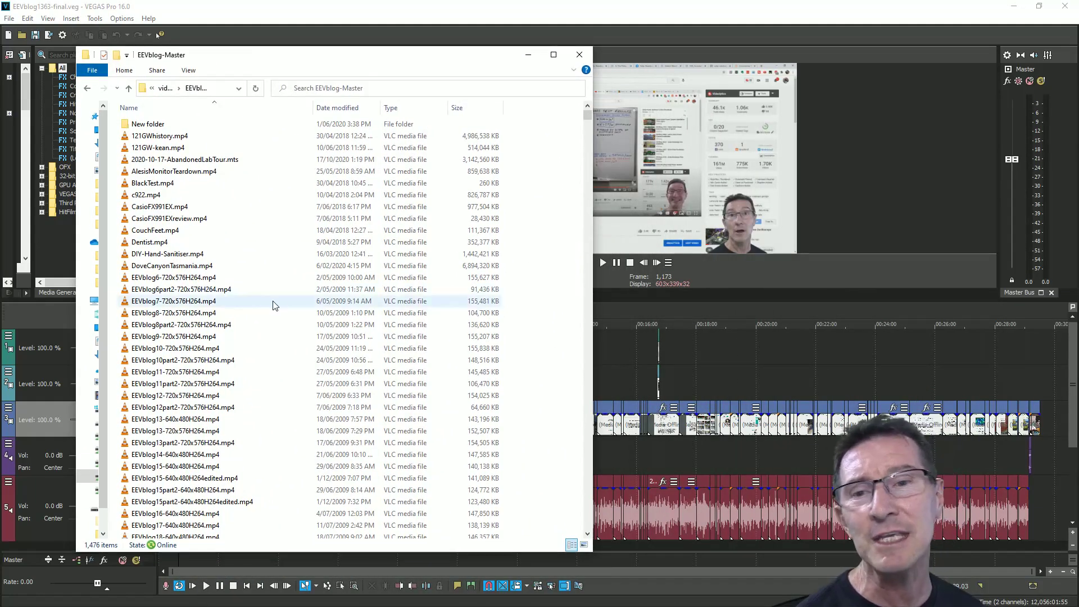
pyautogui.click(205, 397)
pyautogui.scroll(-2, 205, 399)
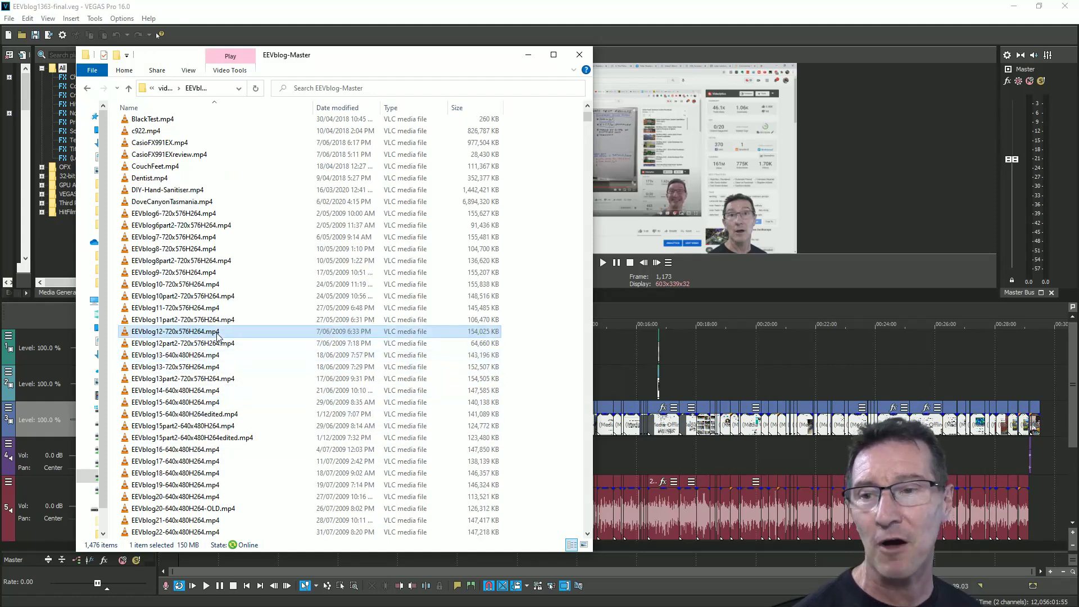
pyautogui.click(186, 237)
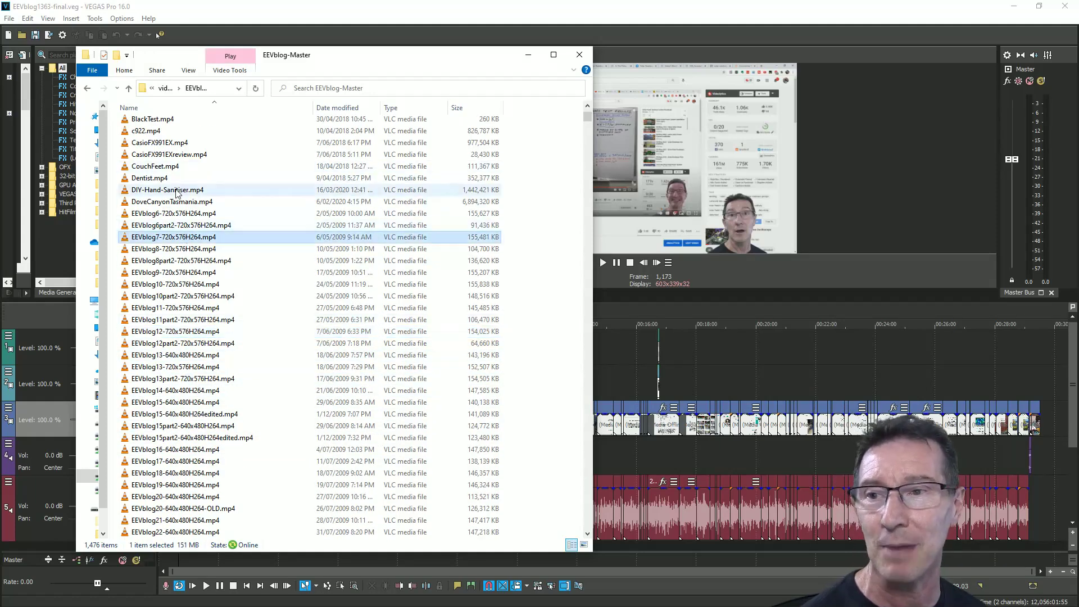
pyautogui.click(179, 214)
# Step: Compare EEVblog1363-8mbpsAVC.mp4 (174,119 KB) against EEVblog1363-ConstQp.mp4 (44,391 KB) at the list's end
pyautogui.scroll(-3, 202, 298)
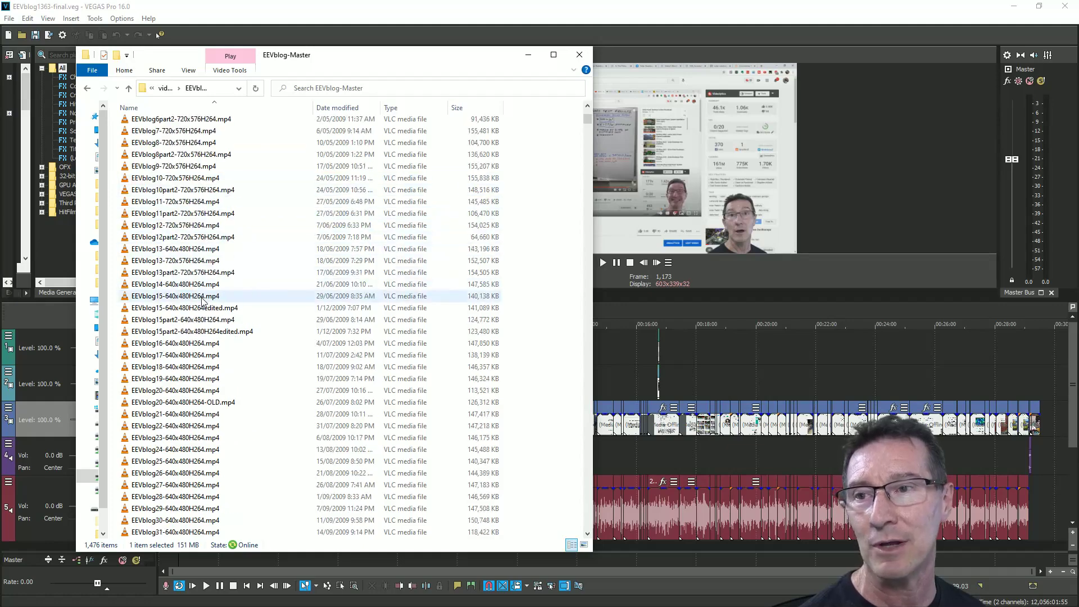
pyautogui.scroll(-20, 203, 299)
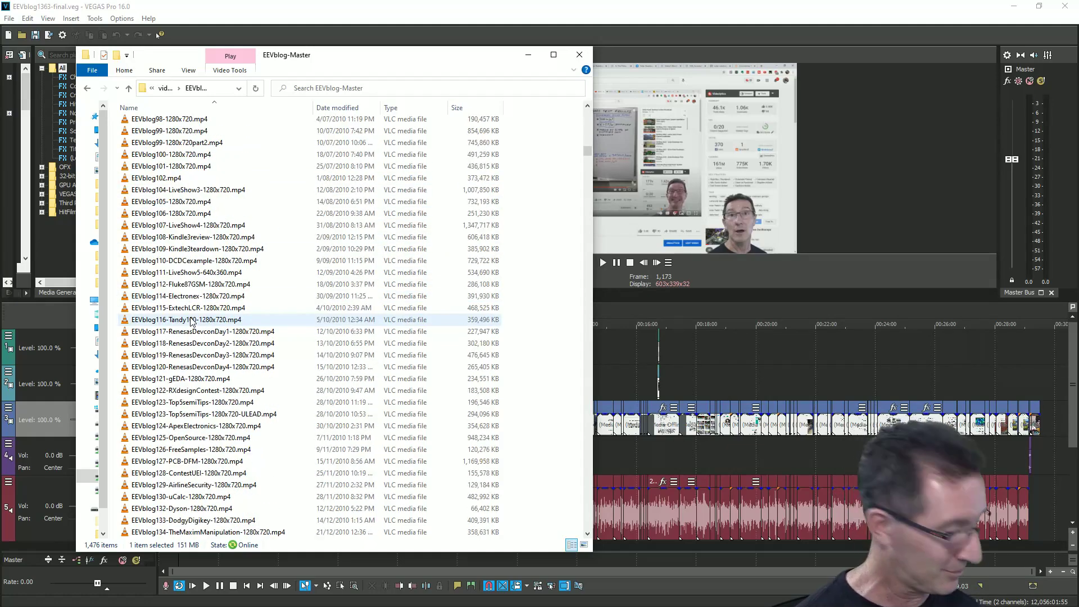
pyautogui.press('pagedown')
pyautogui.press('pagedown')
pyautogui.press('pagedown')
pyautogui.press('pagedown')
pyautogui.press('pagedown')
pyautogui.press('pagedown')
pyautogui.press('pagedown')
pyautogui.press('pagedown')
pyautogui.press('pagedown')
pyautogui.press('pagedown')
pyautogui.press('pagedown')
pyautogui.press('pagedown')
pyautogui.press('pagedown')
pyautogui.press('pagedown')
pyautogui.press('pagedown')
pyautogui.press('pagedown')
pyautogui.press('pagedown')
pyautogui.press('pagedown')
pyautogui.press('pagedown')
pyautogui.press('pagedown')
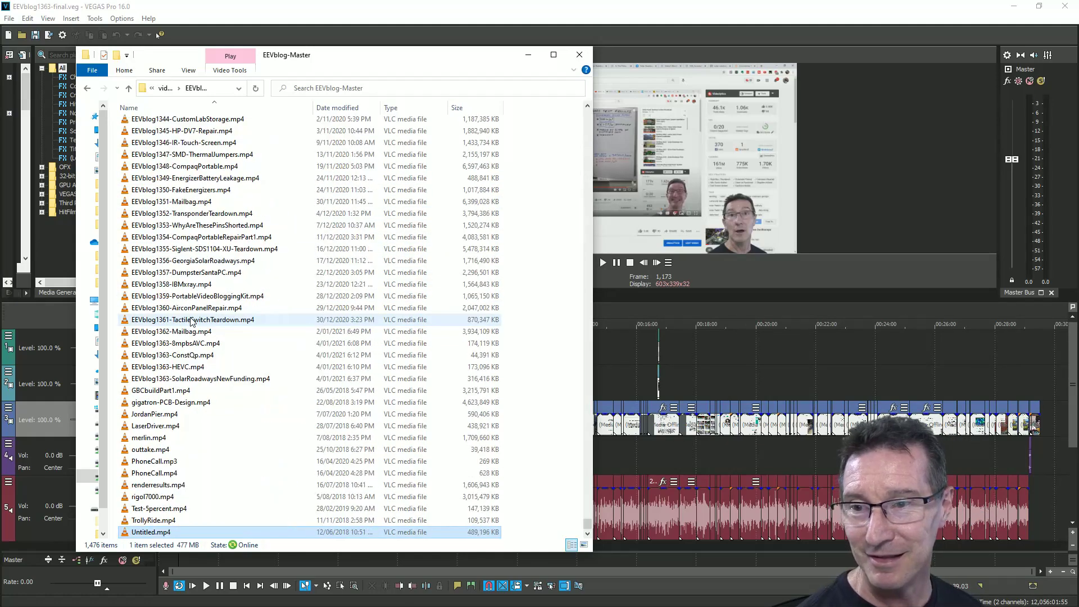
pyautogui.scroll(5, 188, 348)
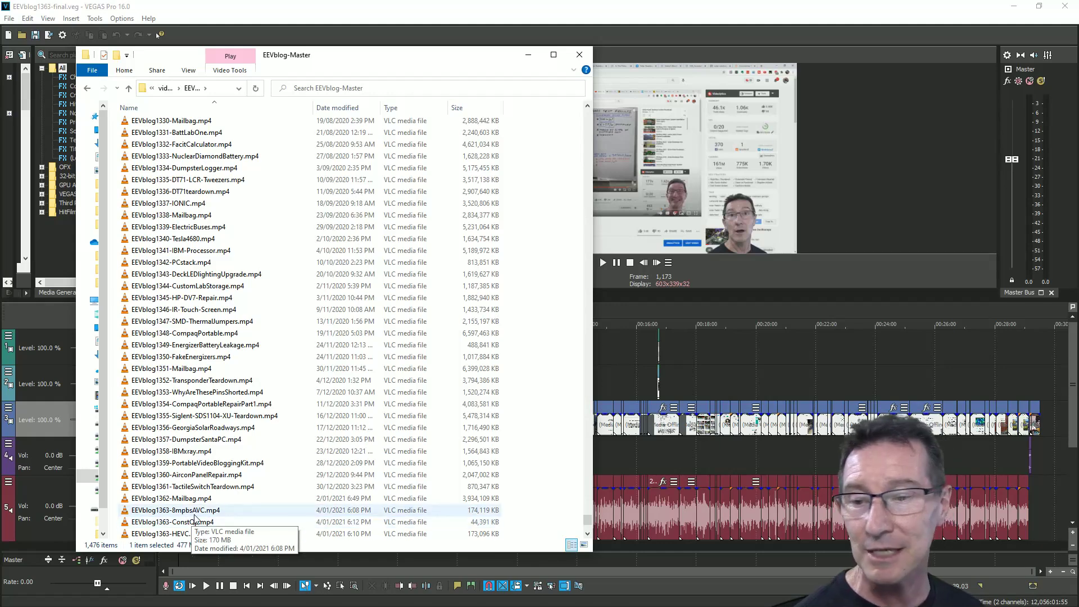
pyautogui.click(203, 510)
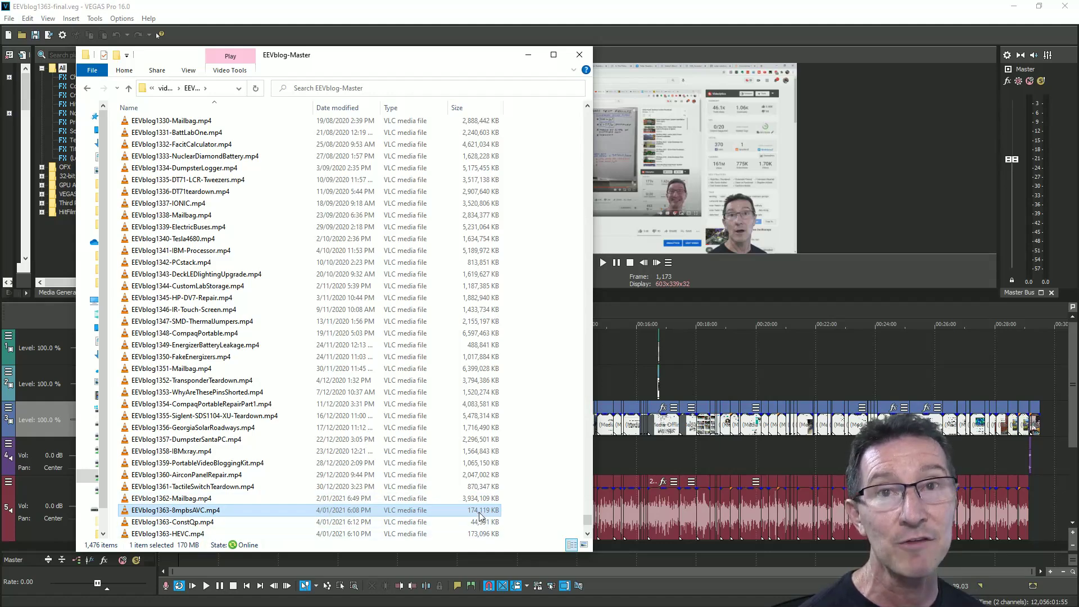
pyautogui.click(211, 523)
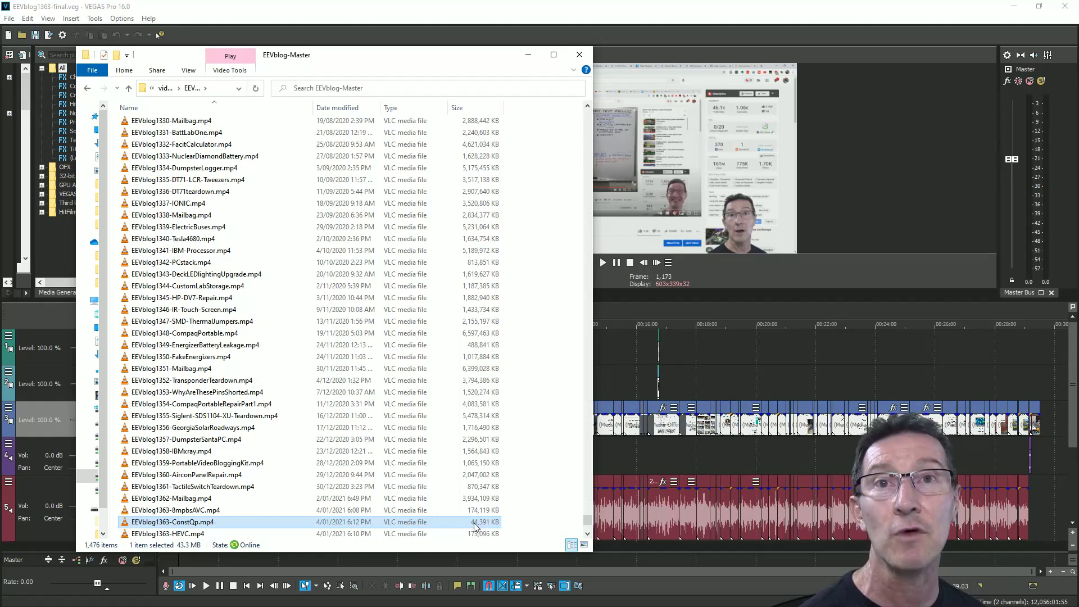
pyautogui.click(249, 512)
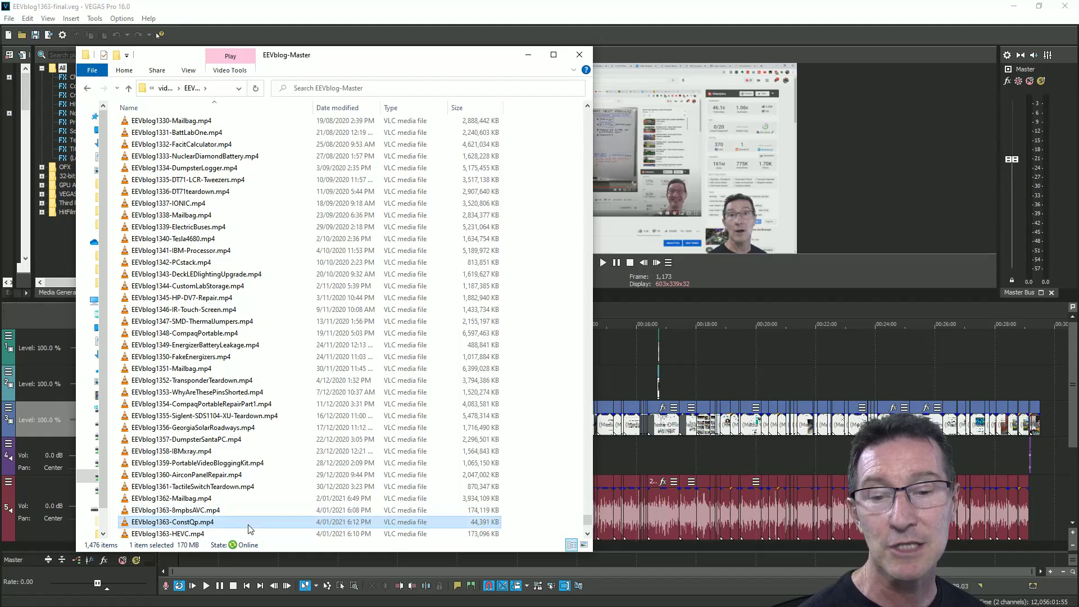
pyautogui.click(245, 523)
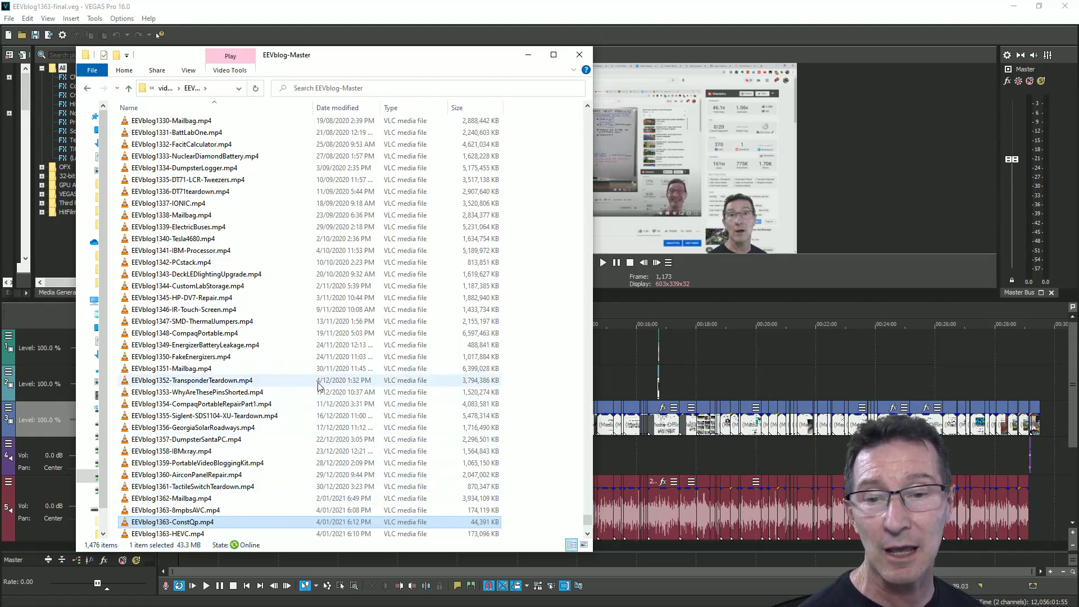
# Step: Check older episode sizes: CompaqPortable 6.29 GB, EEVblog1351 Mailbag 6,399,028 KB, WhyAreThesePinsShorted 1.44 GB
pyautogui.click(261, 334)
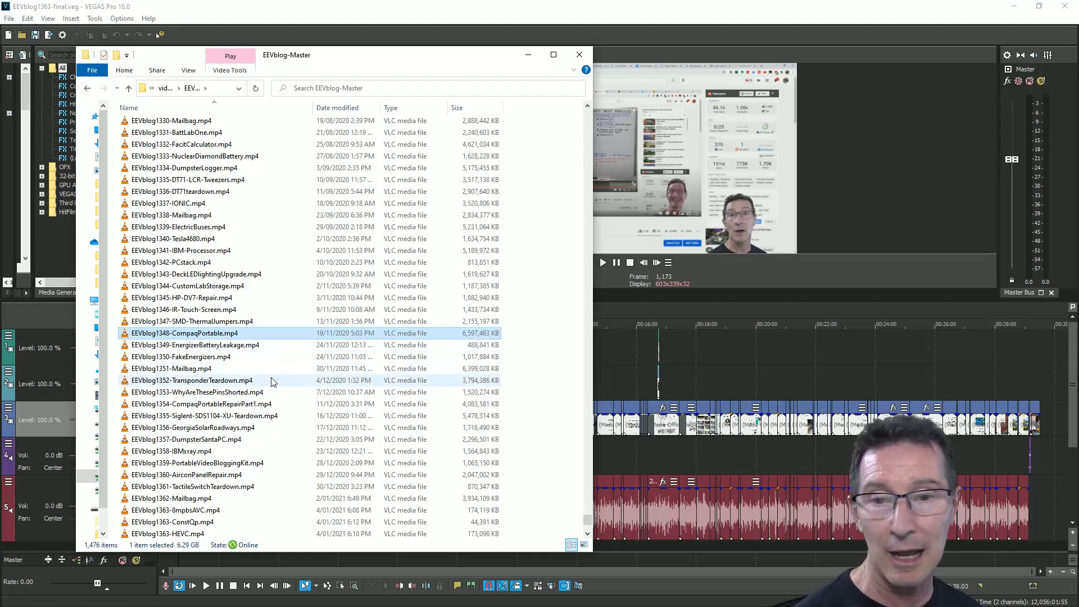
pyautogui.click(228, 370)
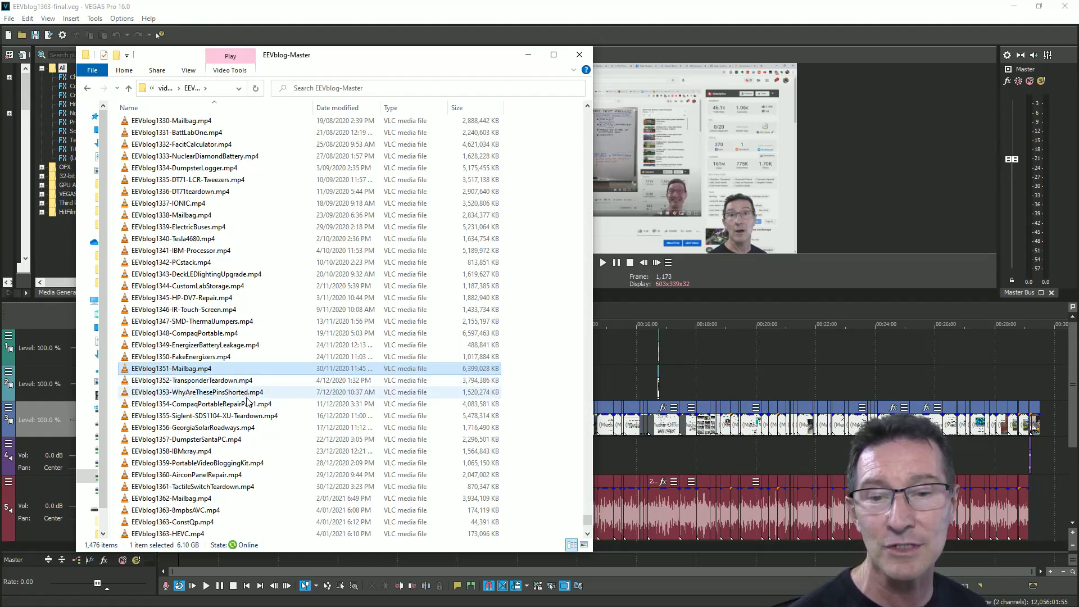
pyautogui.click(249, 393)
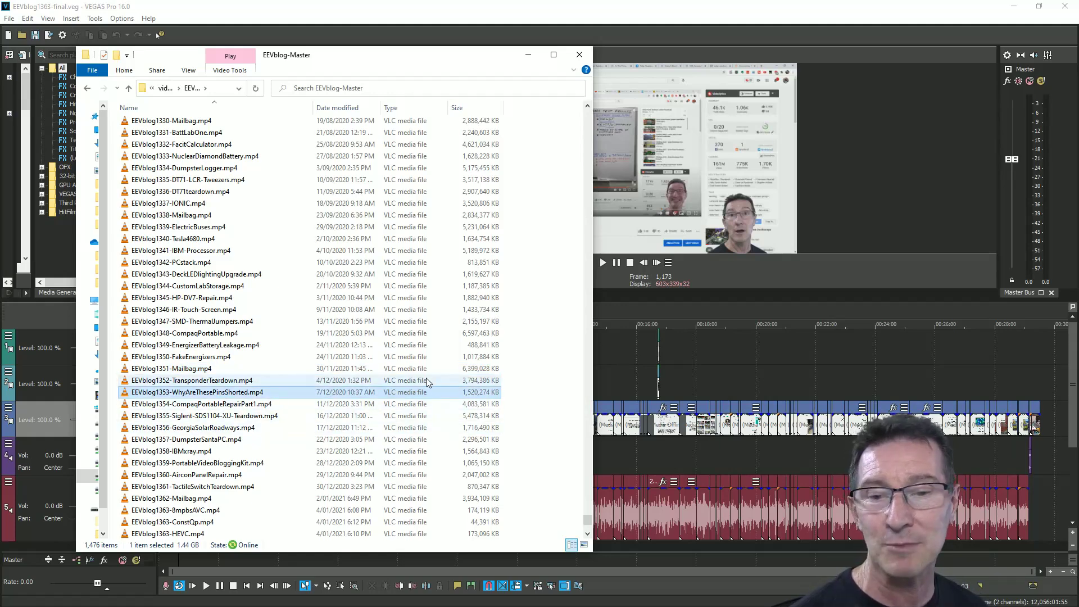
pyautogui.click(211, 346)
pyautogui.click(211, 334)
pyautogui.click(214, 345)
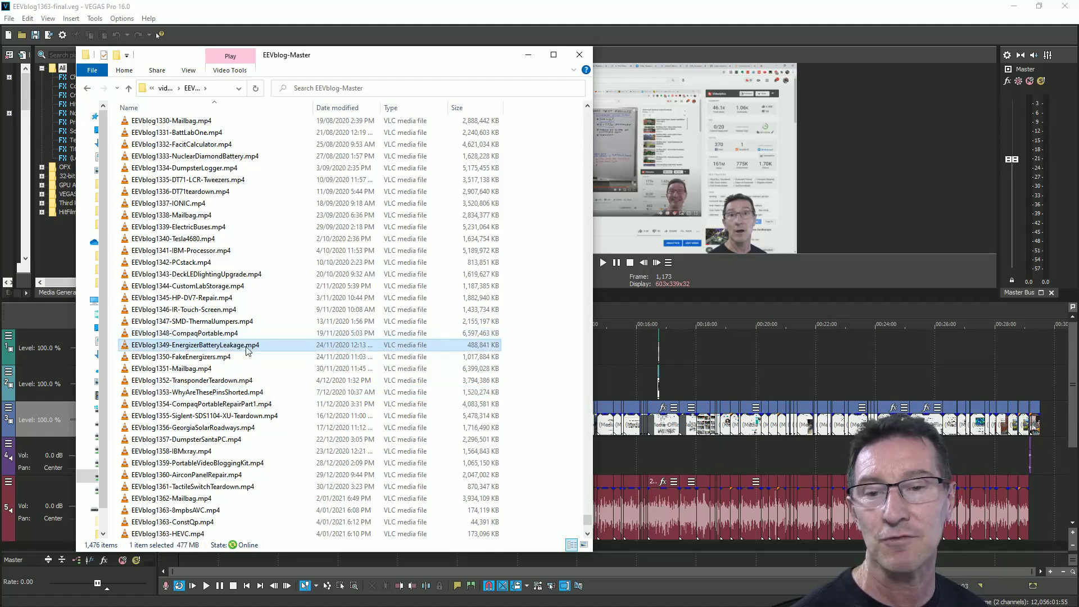
pyautogui.click(263, 298)
pyautogui.click(274, 216)
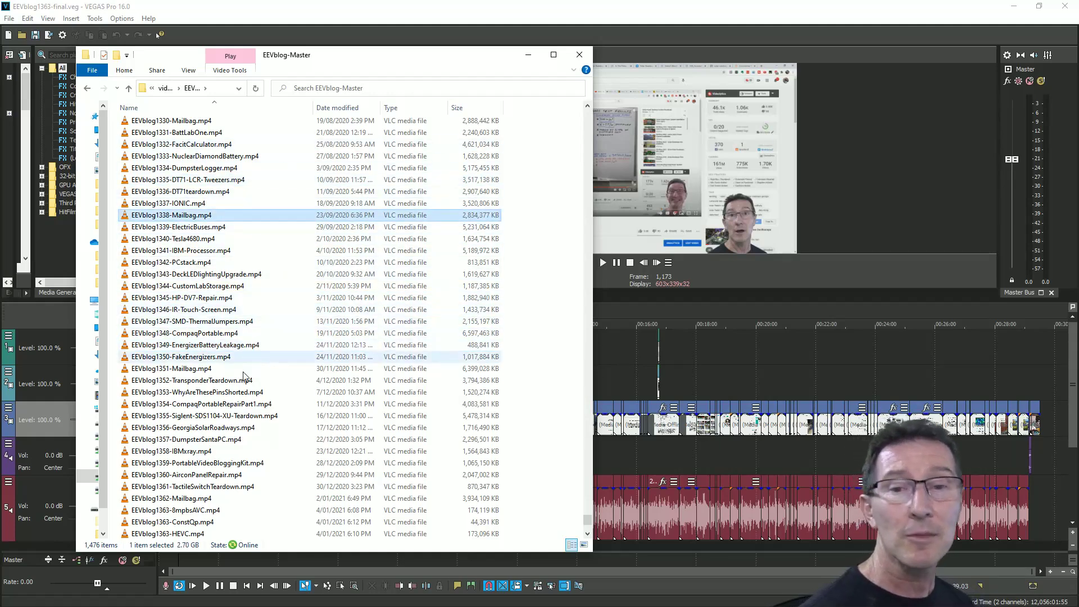
pyautogui.click(236, 392)
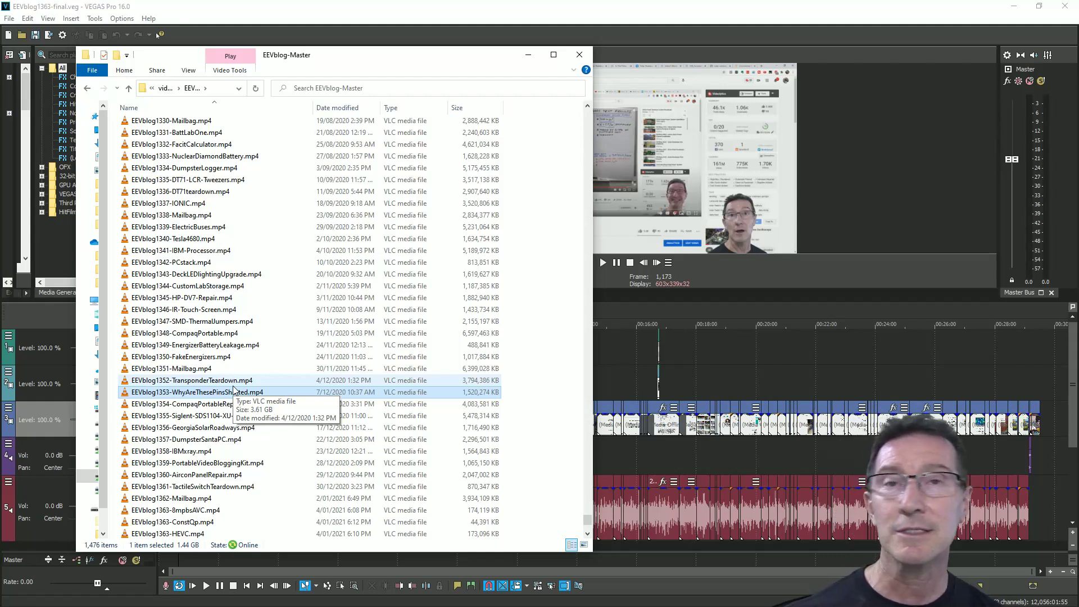